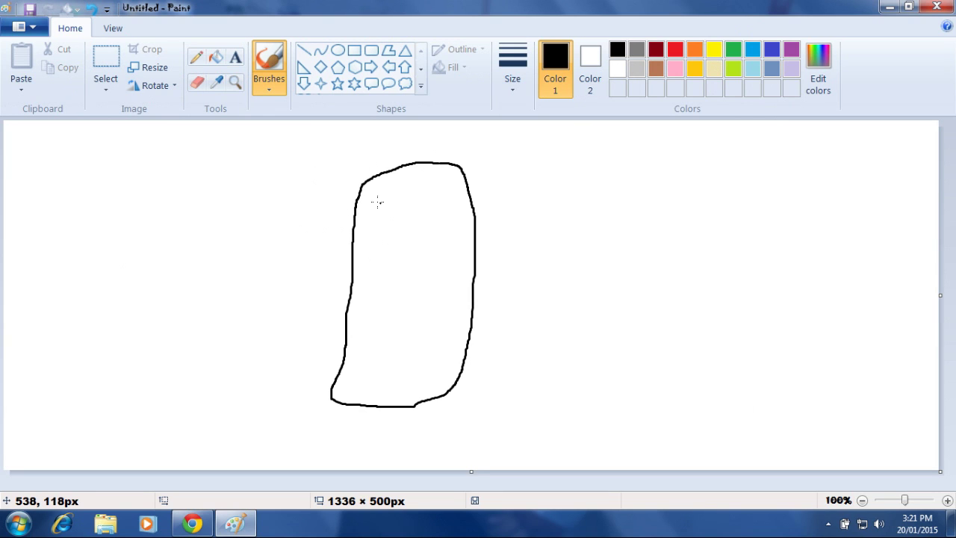
Draw the display frame in the phone's upper half, with NOKIA handwritten above it and "menu" along its lower edge.
mouse_move(375, 202)
left_mouse_down()
mouse_move(365, 274)
mouse_move(449, 281)
mouse_move(465, 216)
mouse_move(459, 198)
mouse_move(376, 201)
mouse_move(386, 186)
mouse_move(401, 191)
mouse_move(396, 182)
mouse_move(412, 181)
mouse_move(413, 192)
mouse_move(443, 191)
left_mouse_up()
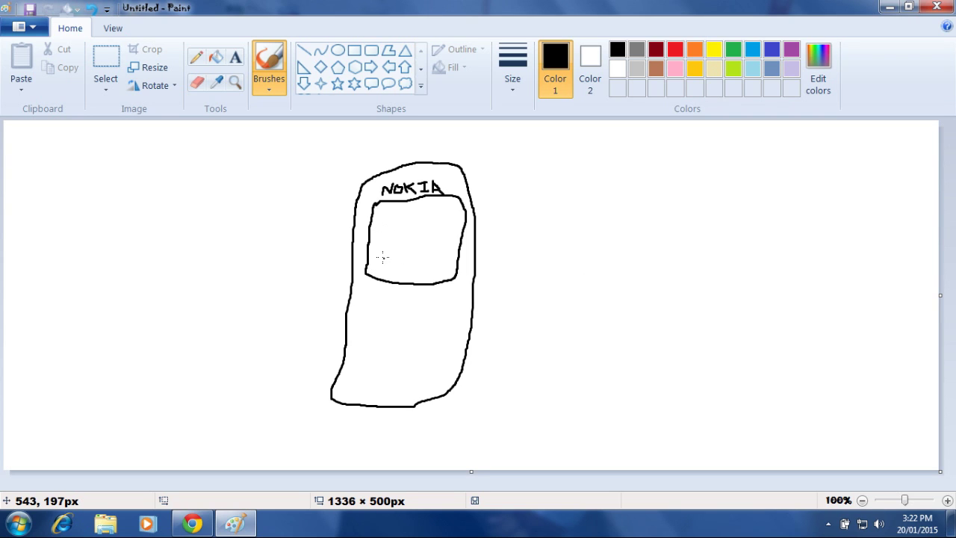
mouse_move(391, 267)
left_mouse_down()
mouse_move(419, 279)
mouse_move(439, 268)
left_mouse_up()
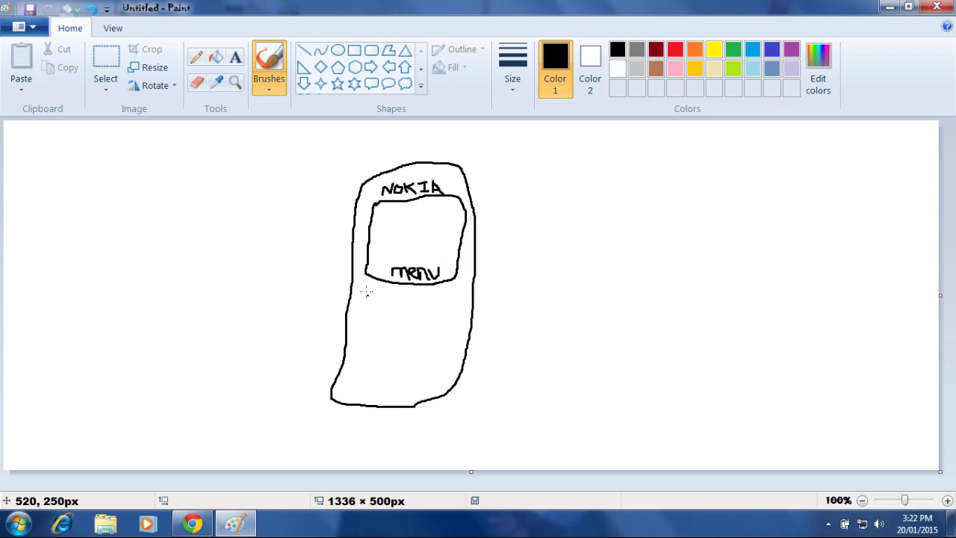
Draw a keypad below the display and divide it into a grid of four columns and four rows.
mouse_move(371, 294)
left_mouse_down()
mouse_move(449, 296)
mouse_move(444, 376)
mouse_move(357, 384)
mouse_move(363, 292)
mouse_move(387, 324)
mouse_move(387, 386)
left_mouse_up()
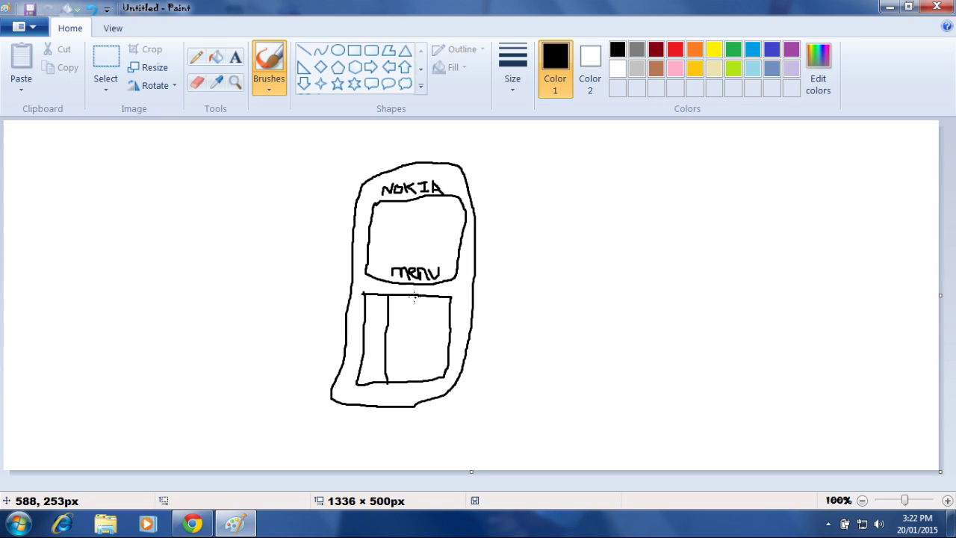
left_click_drag(405, 297, 402, 379)
left_click_drag(423, 298, 421, 379)
left_click_drag(365, 320, 452, 326)
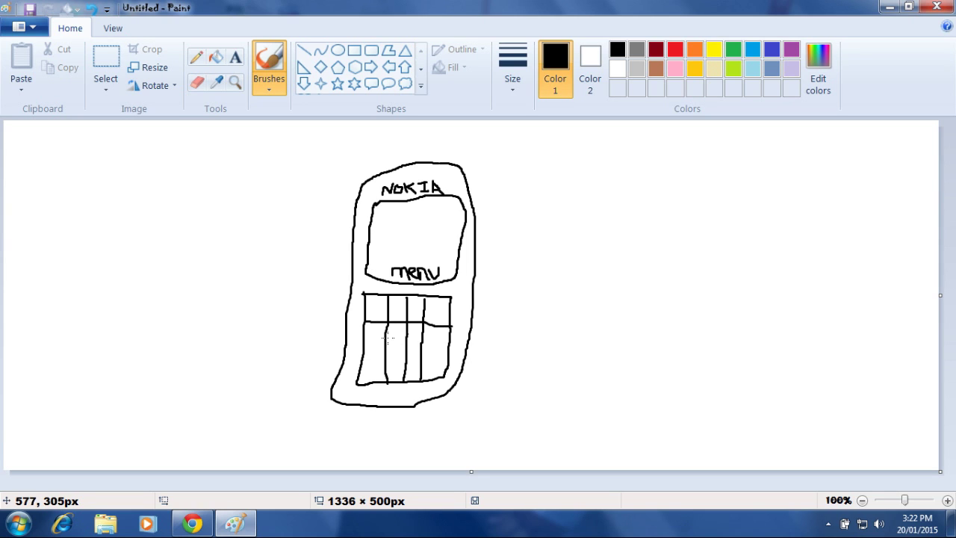
left_click_drag(362, 342, 448, 347)
left_click_drag(357, 358, 446, 361)
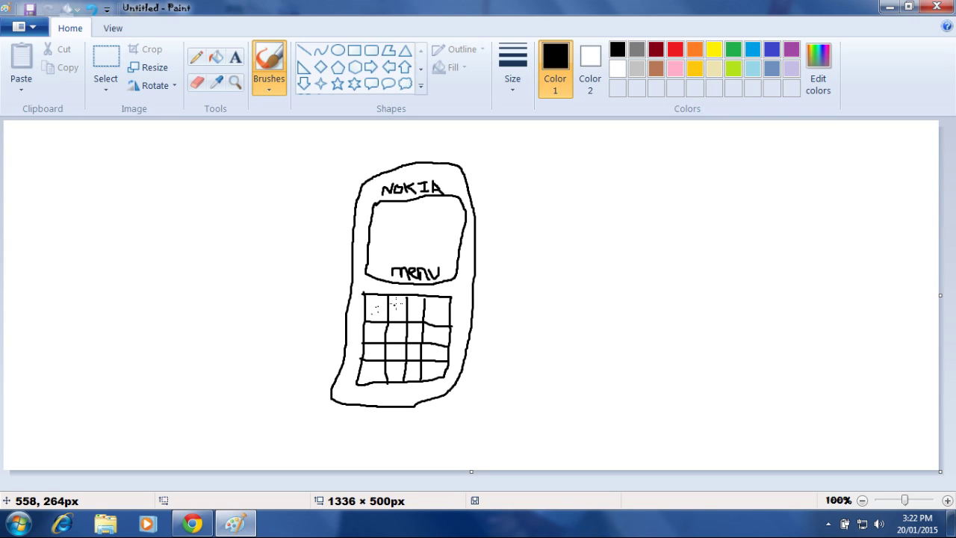
Handwrite the digits and symbols in the keypad cells, and dot the blank first cell.
mouse_move(396, 304)
left_mouse_down()
mouse_move(398, 315)
mouse_move(436, 310)
mouse_move(434, 322)
left_mouse_up()
mouse_move(371, 332)
left_mouse_down()
mouse_move(414, 334)
mouse_move(375, 356)
mouse_move(415, 346)
mouse_move(398, 374)
mouse_move(397, 366)
mouse_move(414, 369)
mouse_move(361, 379)
left_mouse_up()
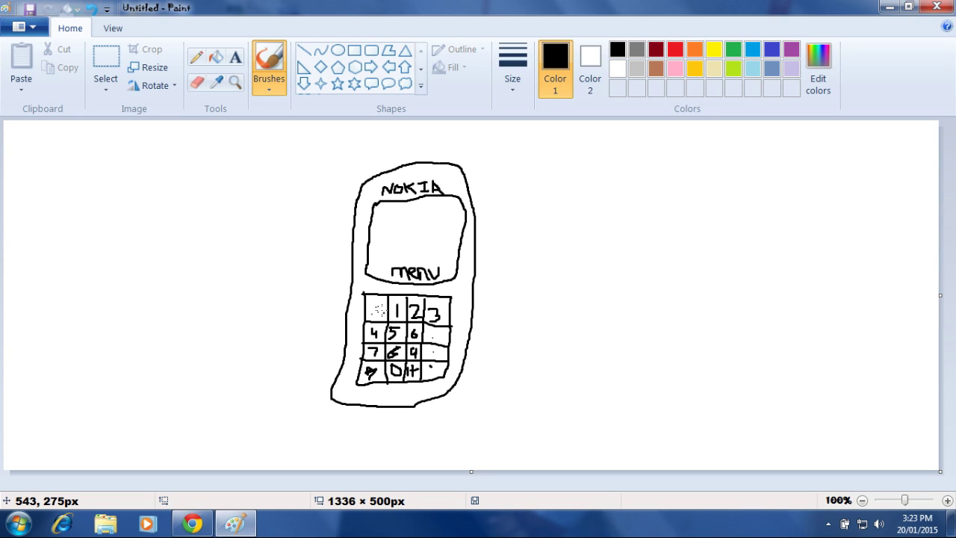
left_click(377, 309)
Handwrite an underlined first name on the phone's display and draw a short antenna on the upper edge of the body.
mouse_move(385, 227)
left_mouse_down()
mouse_move(384, 243)
mouse_move(388, 227)
mouse_move(395, 245)
mouse_move(400, 235)
mouse_move(449, 245)
mouse_move(451, 225)
left_mouse_up()
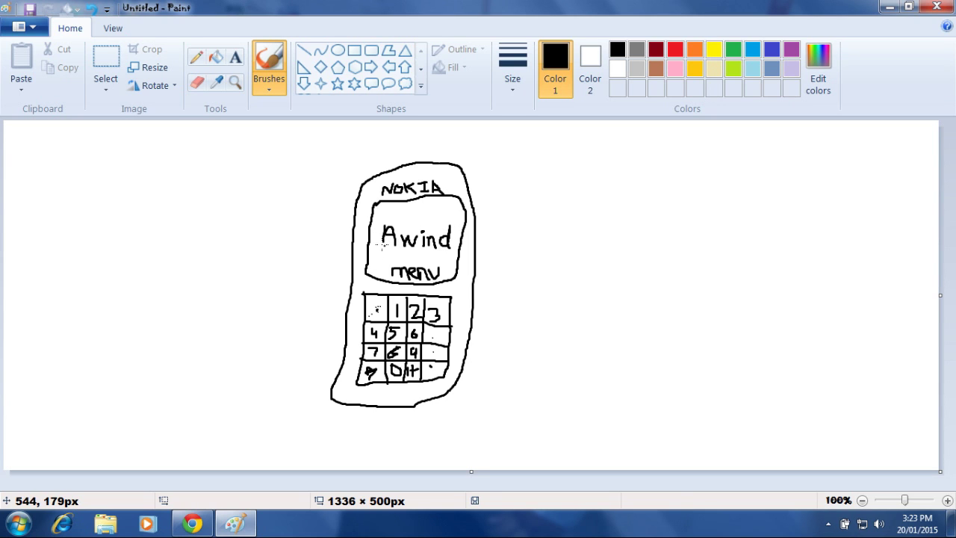
left_click_drag(384, 248, 451, 251)
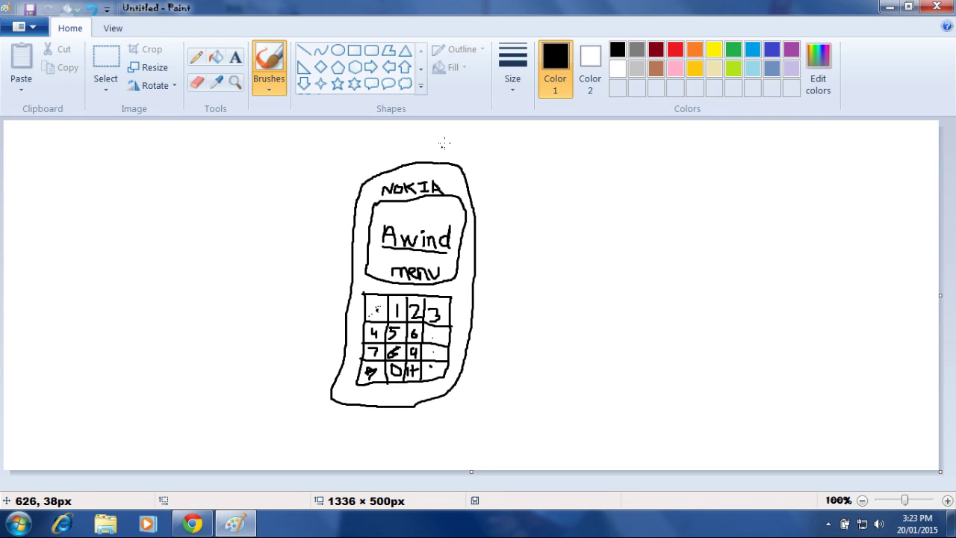
mouse_move(443, 150)
left_mouse_down()
mouse_move(446, 133)
mouse_move(453, 159)
left_mouse_up()
Letter NOKIA in large black capitals on the blank canvas to the right of the phone, with an outlined N.
mouse_move(506, 299)
left_mouse_down()
mouse_move(529, 229)
mouse_move(556, 296)
mouse_move(590, 206)
mouse_move(571, 203)
mouse_move(561, 254)
mouse_move(540, 202)
mouse_move(526, 216)
mouse_move(505, 302)
left_mouse_up()
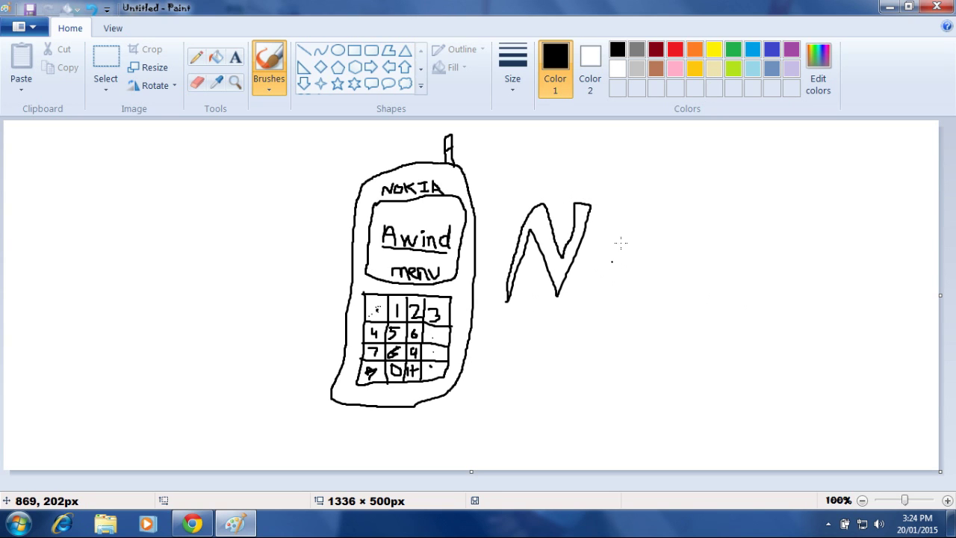
mouse_move(629, 219)
left_mouse_down()
mouse_move(597, 269)
mouse_move(625, 290)
mouse_move(656, 244)
mouse_move(619, 216)
left_mouse_up()
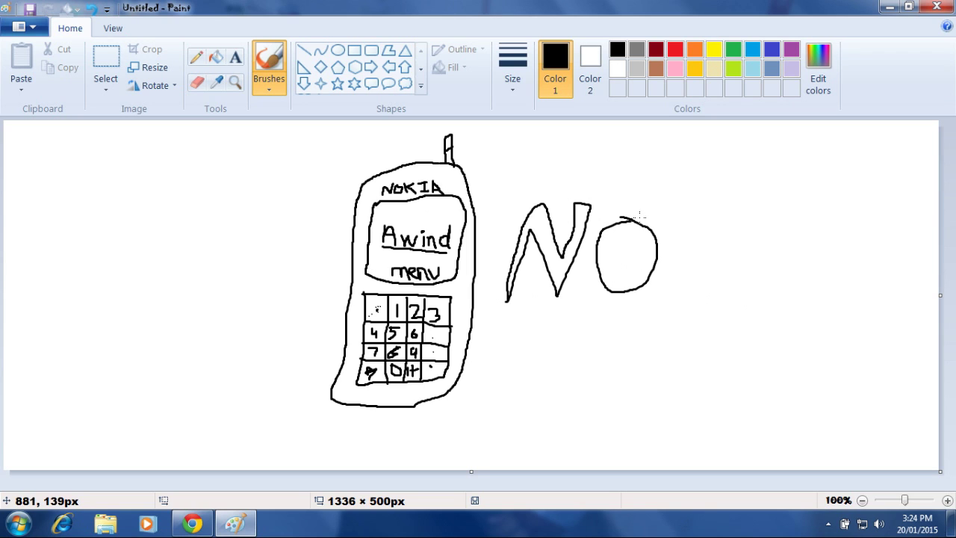
left_click_drag(676, 214, 673, 296)
left_click_drag(678, 254, 721, 223)
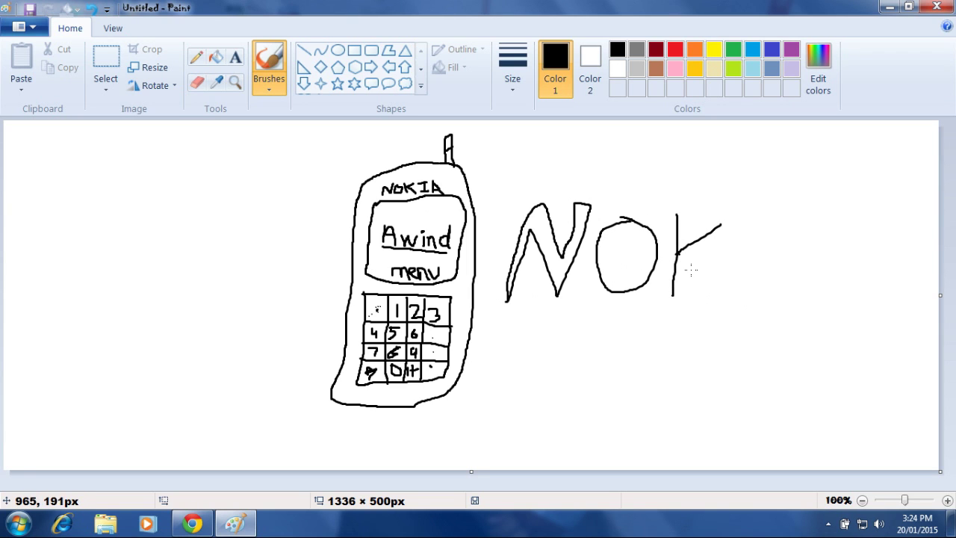
left_click_drag(679, 254, 712, 293)
mouse_move(739, 216)
left_mouse_down()
mouse_move(772, 208)
mouse_move(742, 279)
mouse_move(773, 283)
left_mouse_up()
mouse_move(816, 218)
left_mouse_down()
mouse_move(801, 273)
mouse_move(851, 281)
left_mouse_up()
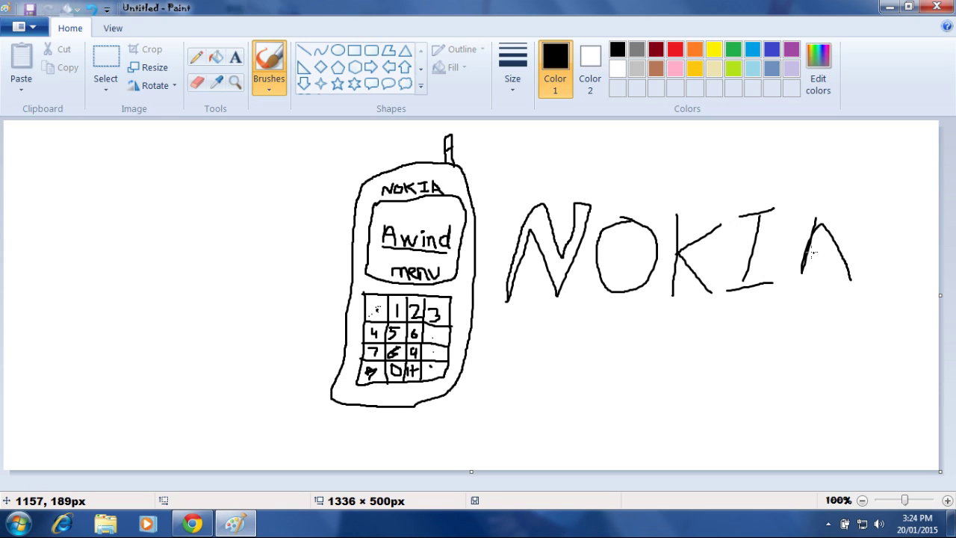
left_click_drag(802, 254, 817, 247)
Letter the first name in large capitals to the left of the phone and underline it with a slanted stroke.
left_click_drag(31, 323, 56, 243)
mouse_move(60, 221)
left_mouse_down()
mouse_move(78, 306)
mouse_move(78, 264)
left_mouse_up()
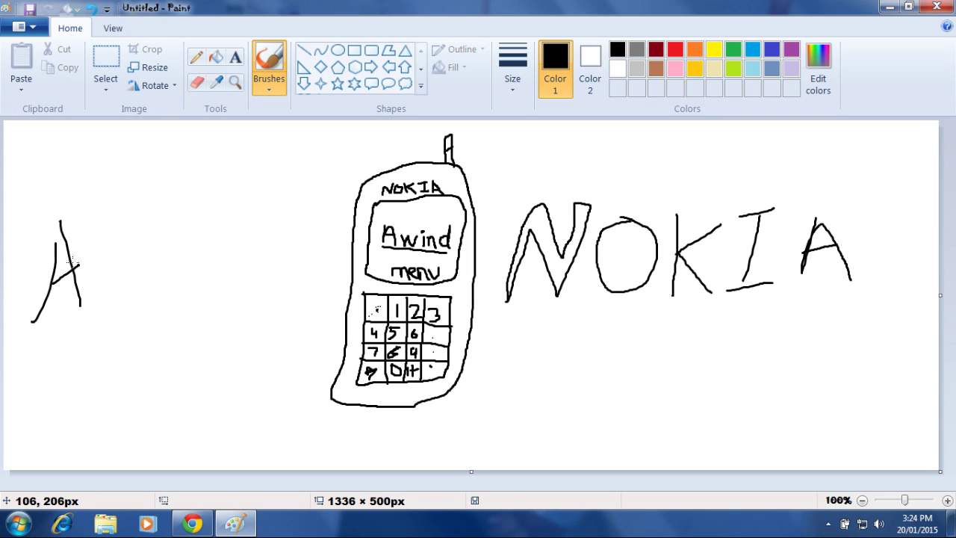
mouse_move(62, 217)
left_mouse_down()
mouse_move(46, 253)
mouse_move(94, 294)
left_mouse_up()
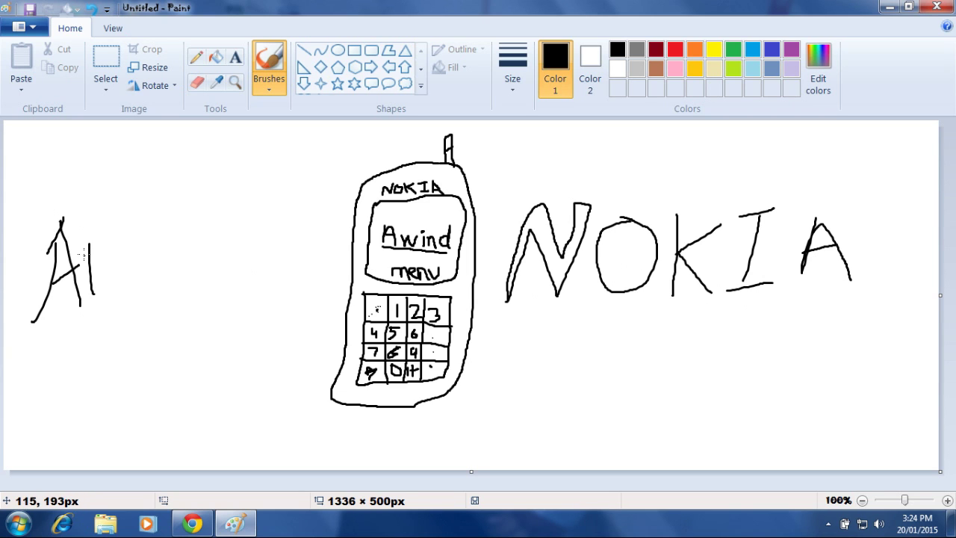
mouse_move(90, 241)
left_mouse_down()
mouse_move(88, 267)
mouse_move(127, 279)
mouse_move(142, 276)
mouse_move(147, 245)
left_mouse_up()
left_click_drag(151, 243, 176, 239)
mouse_move(166, 241)
left_mouse_down()
mouse_move(164, 268)
mouse_move(193, 258)
left_mouse_up()
left_click_drag(200, 252, 229, 230)
mouse_move(236, 219)
left_mouse_down()
mouse_move(236, 250)
mouse_move(57, 311)
left_mouse_up()
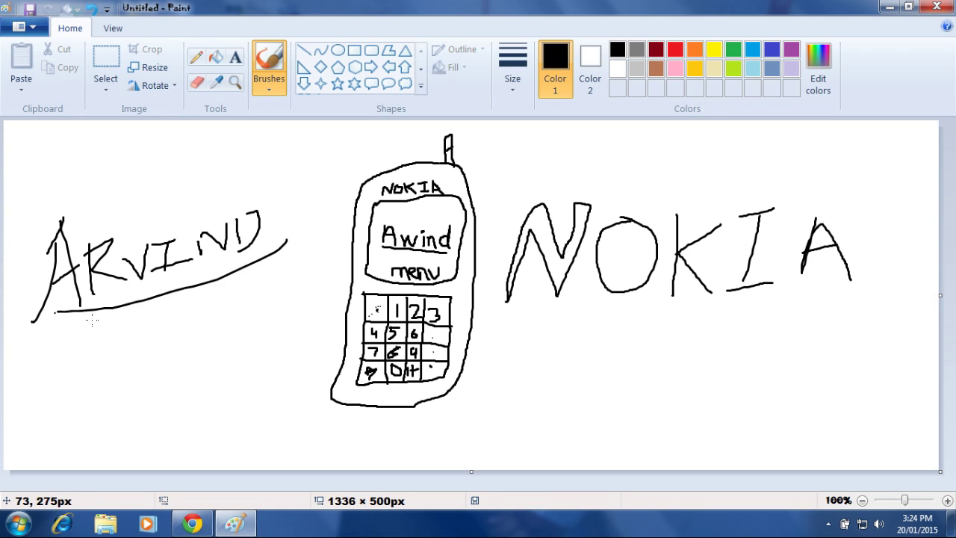
Undo a trial black fill of the phone's body and fill it with turquoise blue instead.
left_click(215, 57)
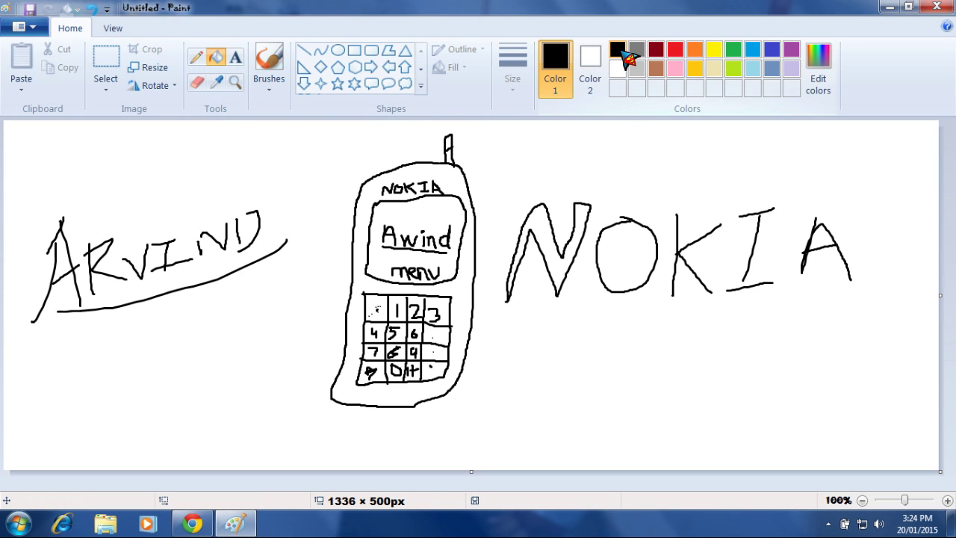
left_click(473, 265)
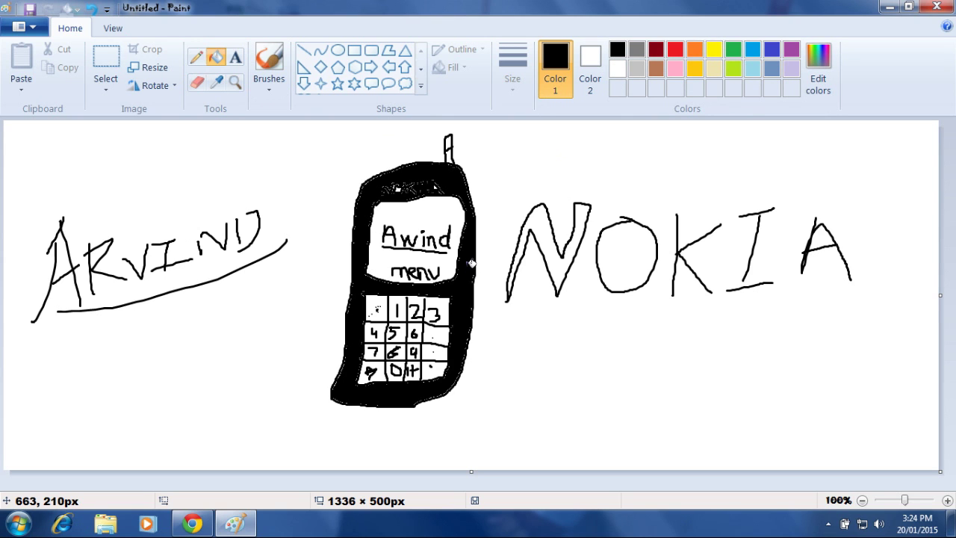
left_click(92, 8)
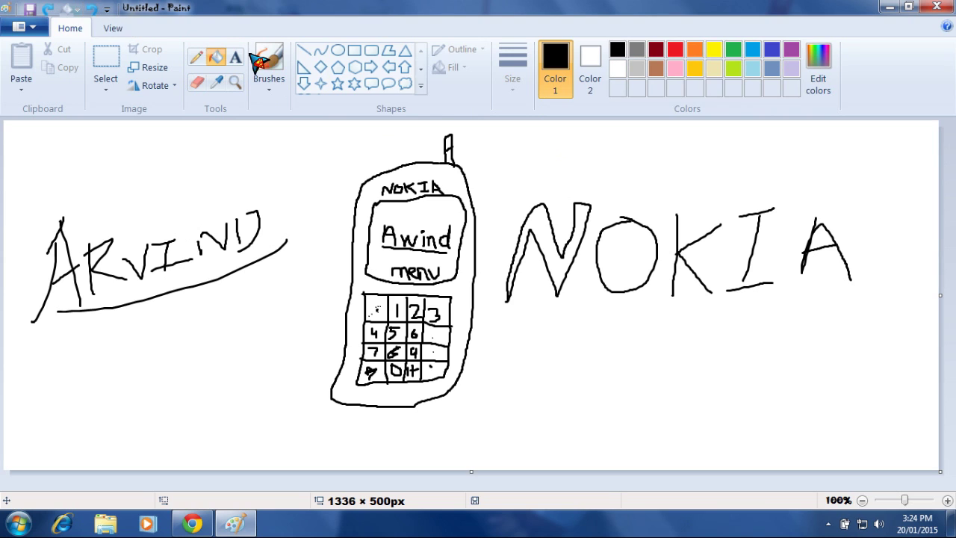
left_click(752, 50)
left_click(472, 263)
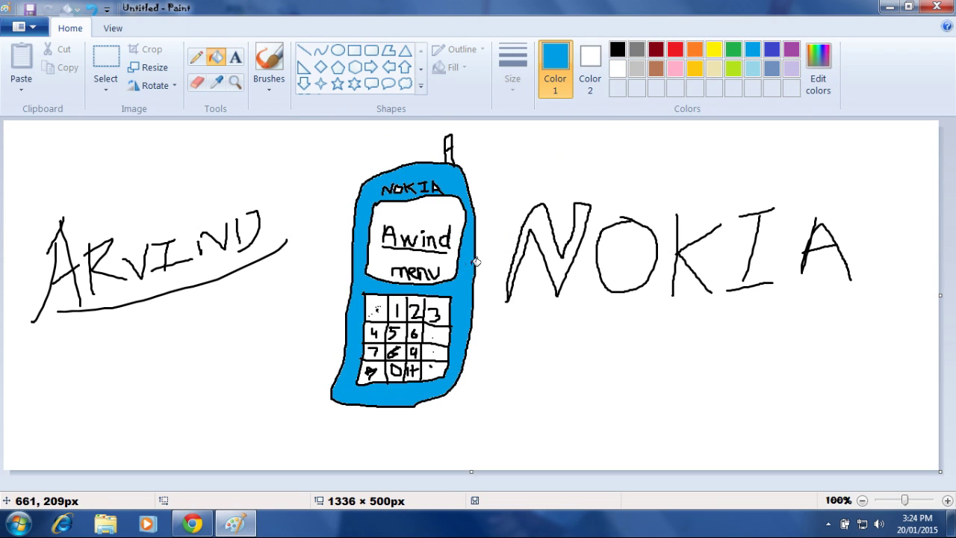
Fill the phone's display with indigo.
left_click(714, 50)
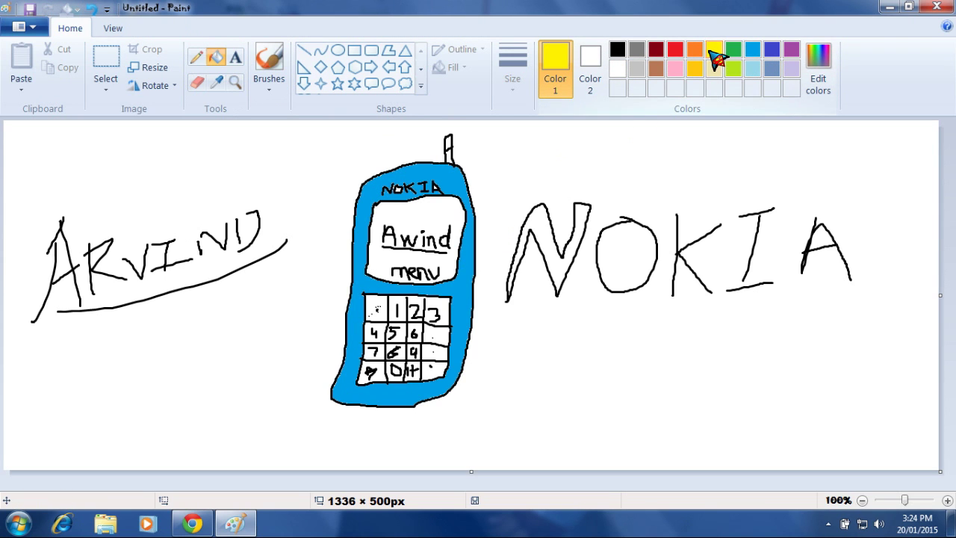
left_click(773, 49)
left_click(428, 216)
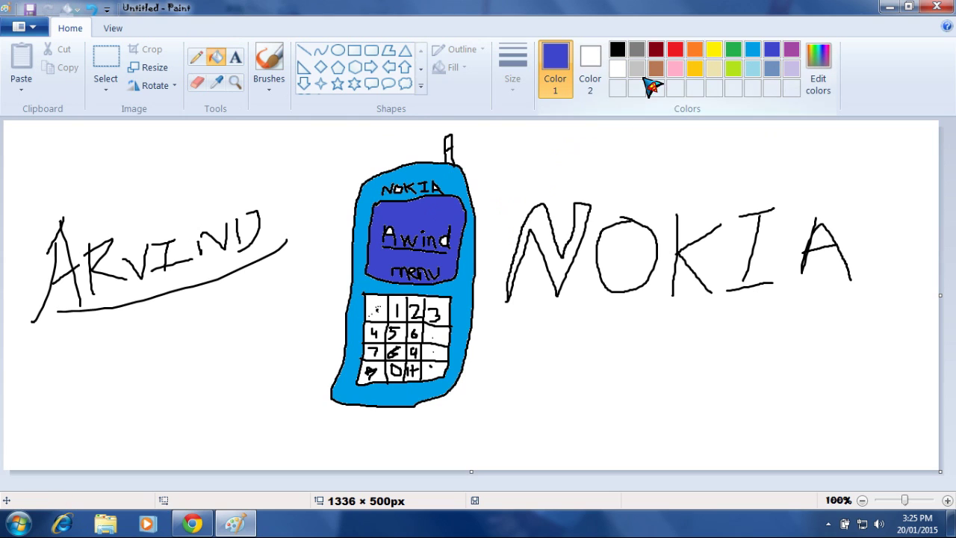
Fill the phone's display with lime green.
left_click(733, 69)
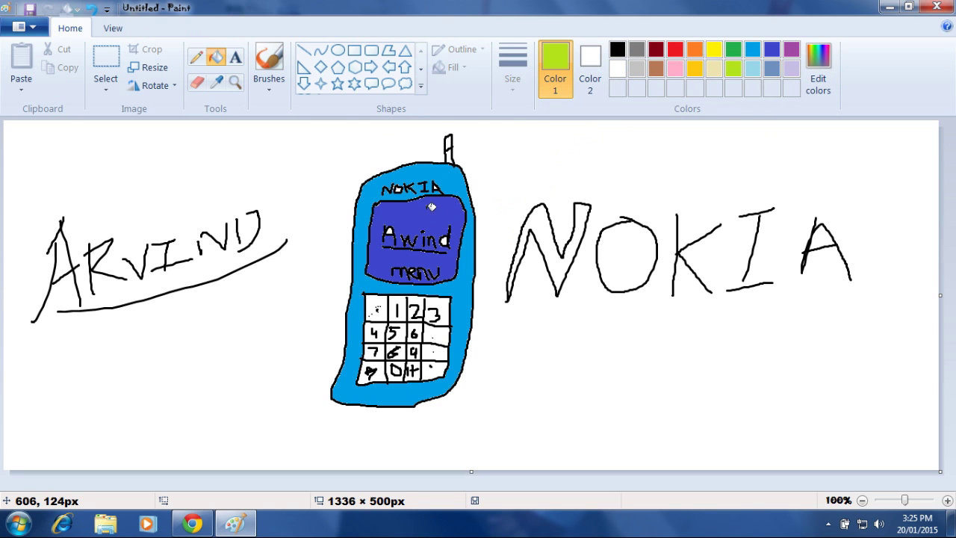
left_click(453, 210)
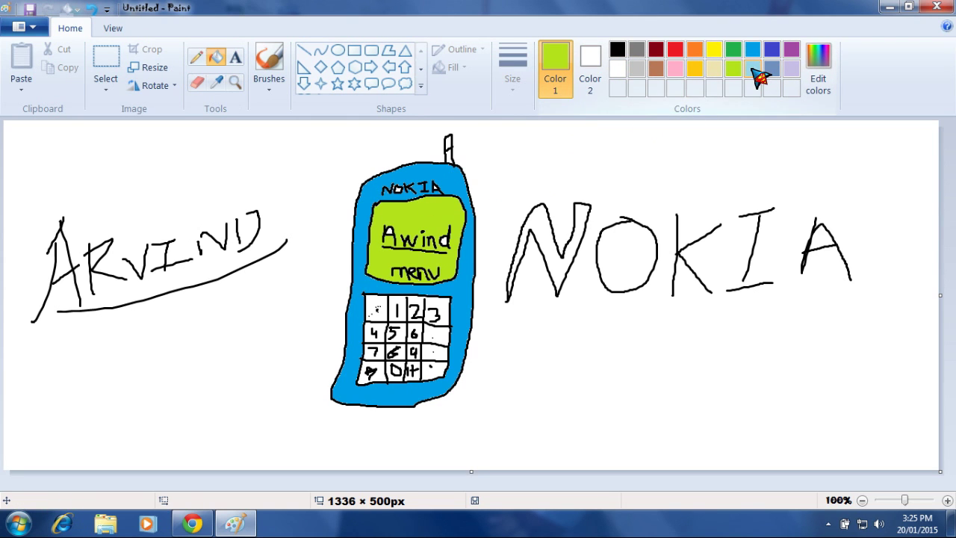
Fill the cells of the phone's keypad with pale turquoise.
left_click(444, 305)
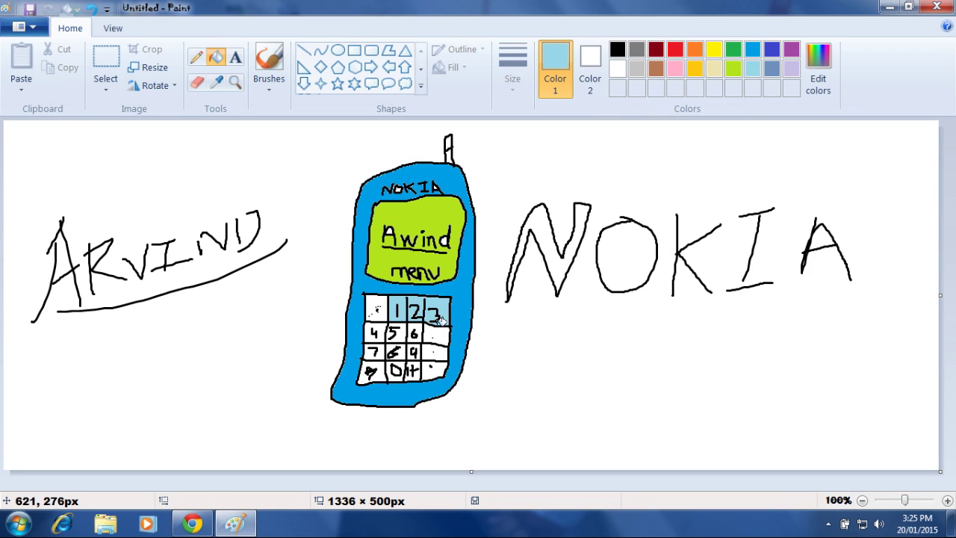
left_click(440, 332)
left_click(439, 350)
left_click(437, 367)
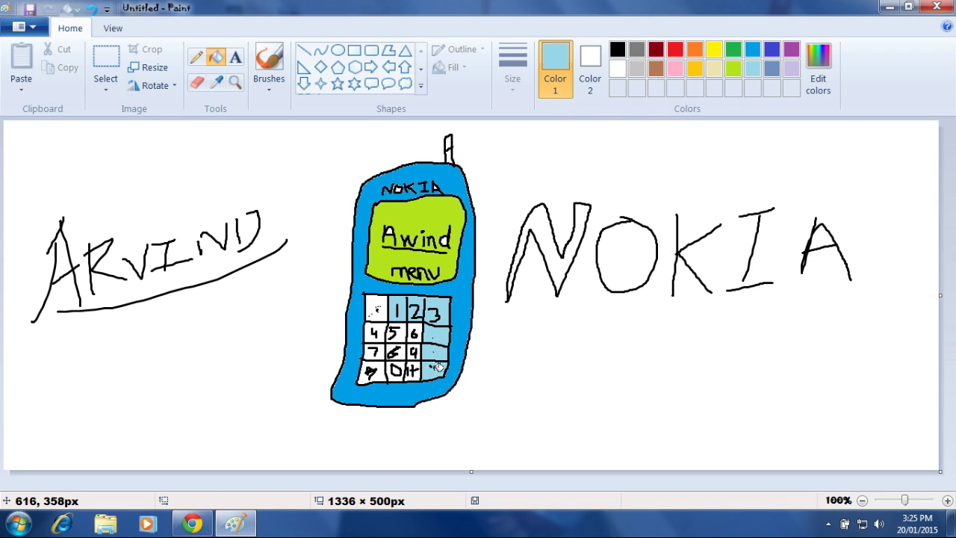
left_click(406, 332)
left_click(382, 313)
left_click(384, 328)
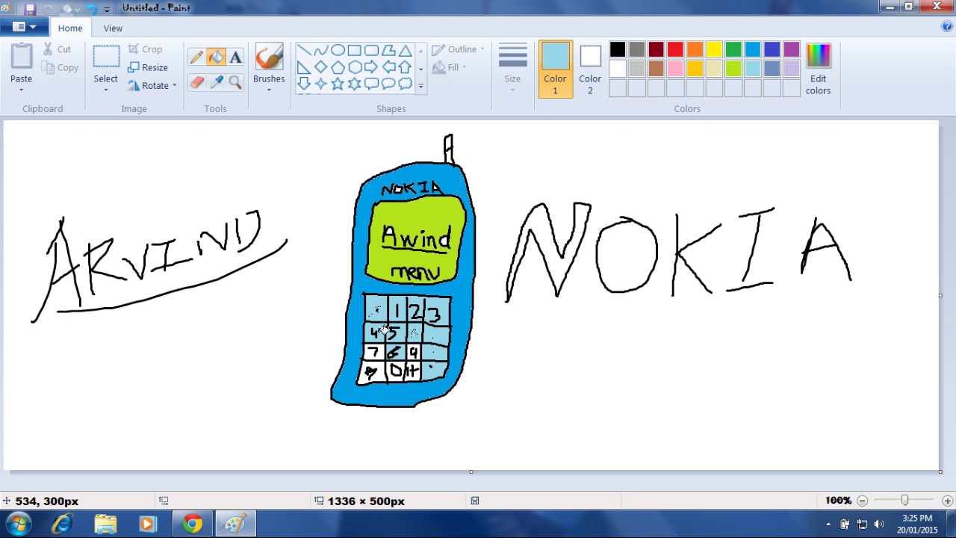
left_click(383, 348)
left_click(384, 368)
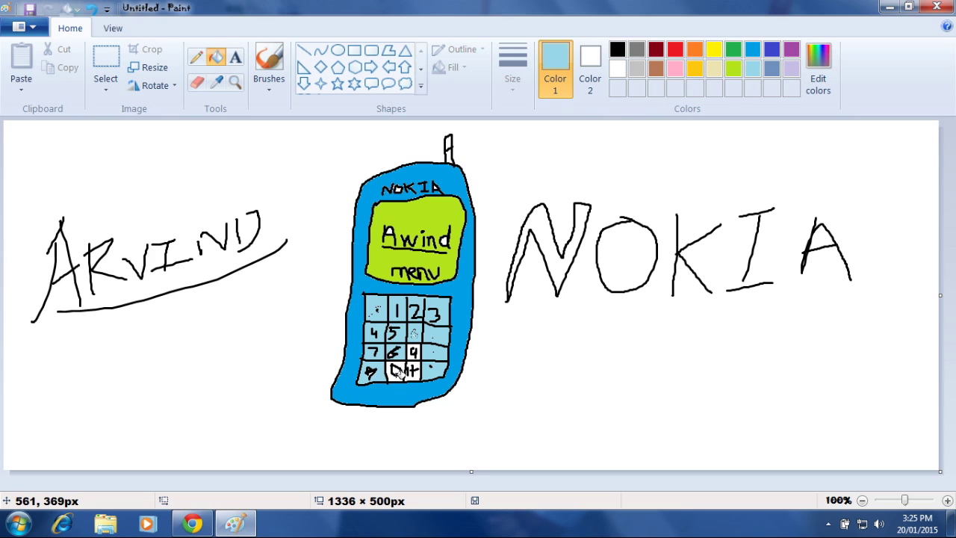